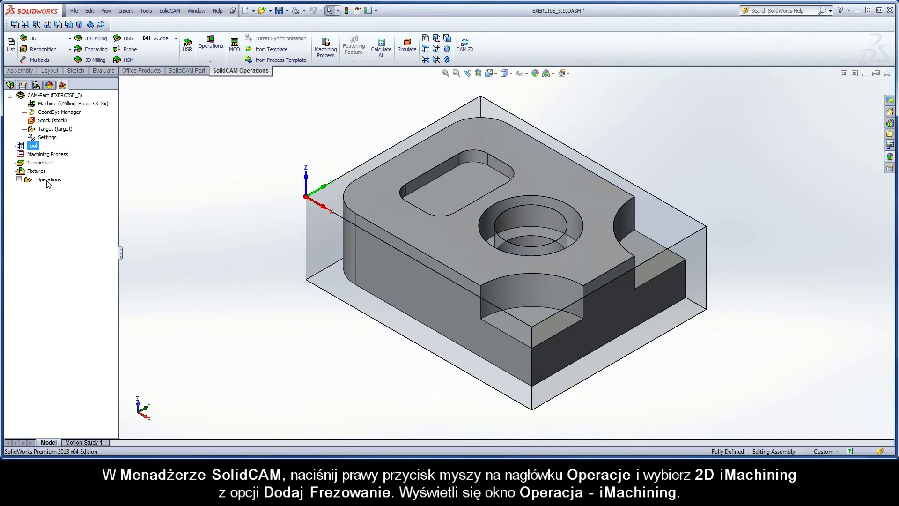
Step: Add a new 2D iMachining milling operation from the Operations context menu
{"action": "right_click", "coordinate": [47, 179]}
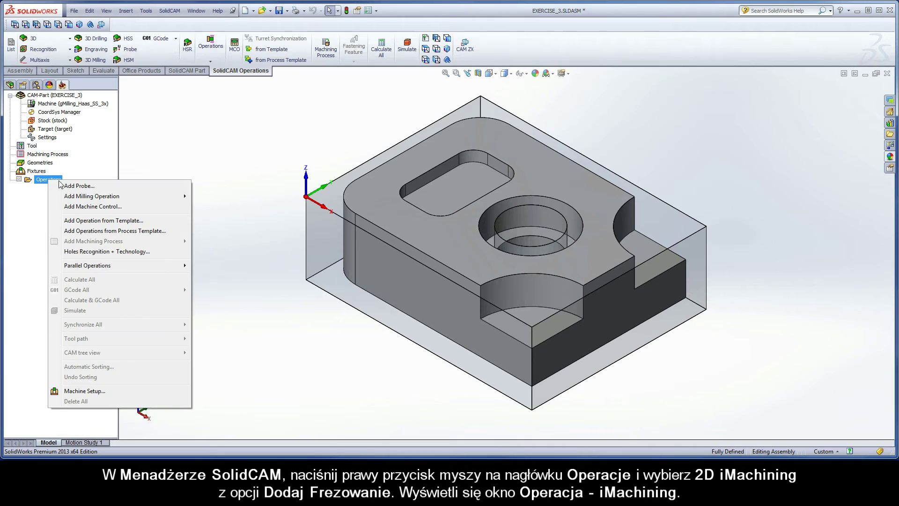
{"action": "mouse_move", "coordinate": [185, 196]}
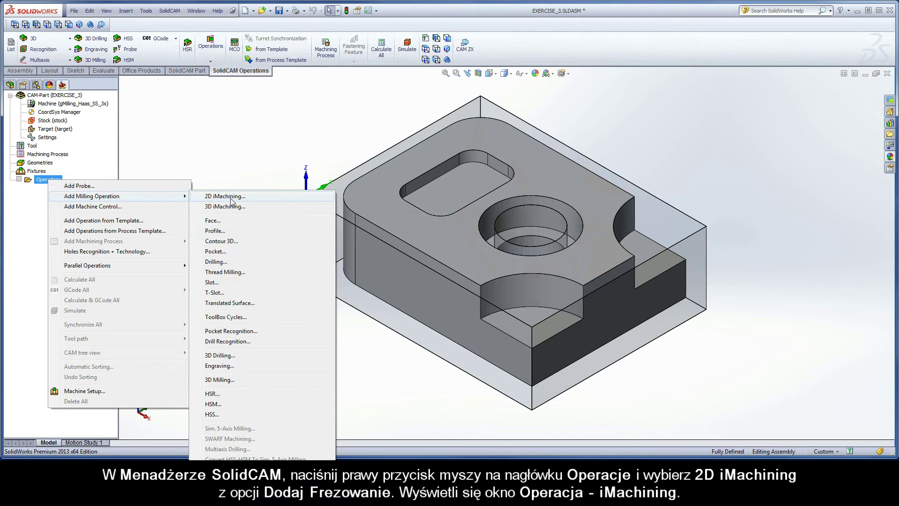
{"action": "left_click", "coordinate": [247, 198]}
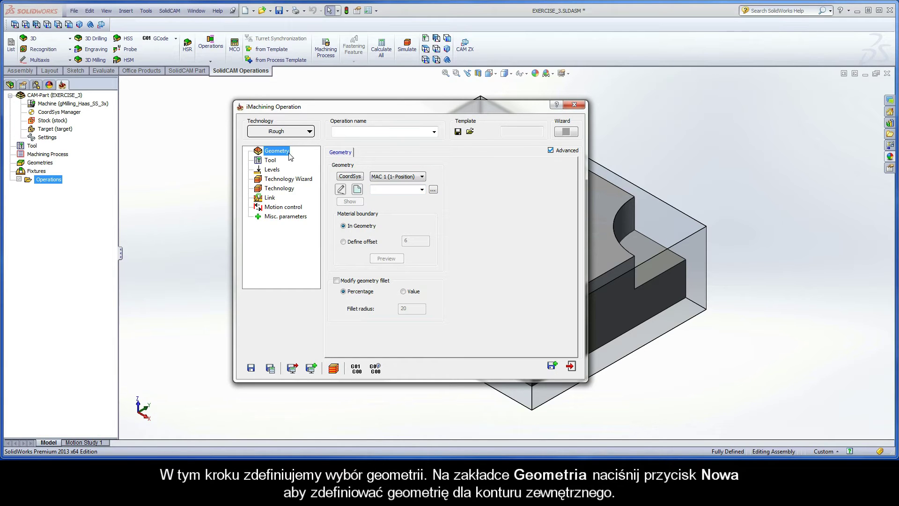
Step: Create a new geometry and chain the stock's bottom outline with Auto-constant Z
{"action": "left_click", "coordinate": [359, 190]}
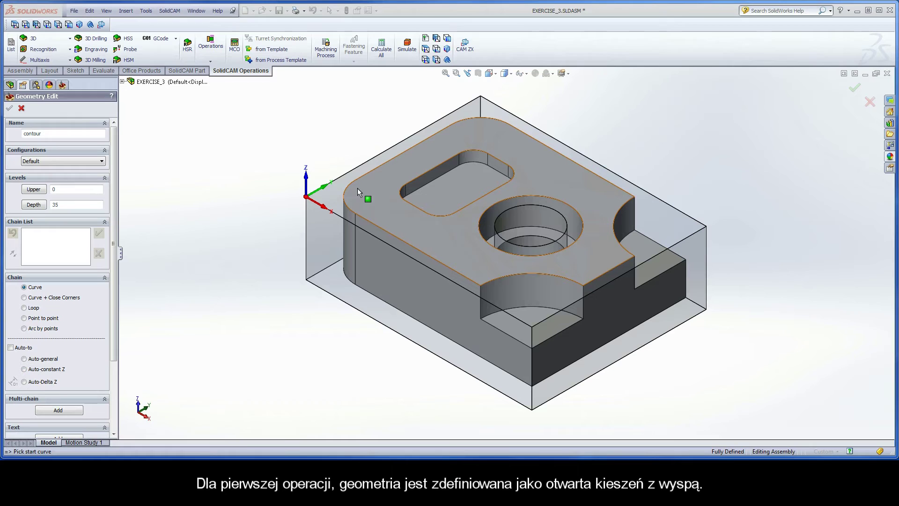
{"action": "left_click", "coordinate": [496, 392]}
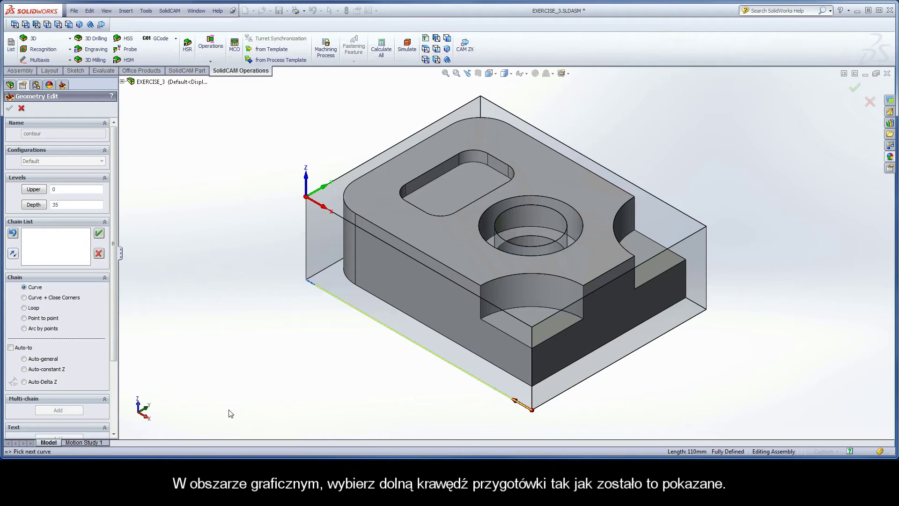
{"action": "left_click", "coordinate": [31, 369]}
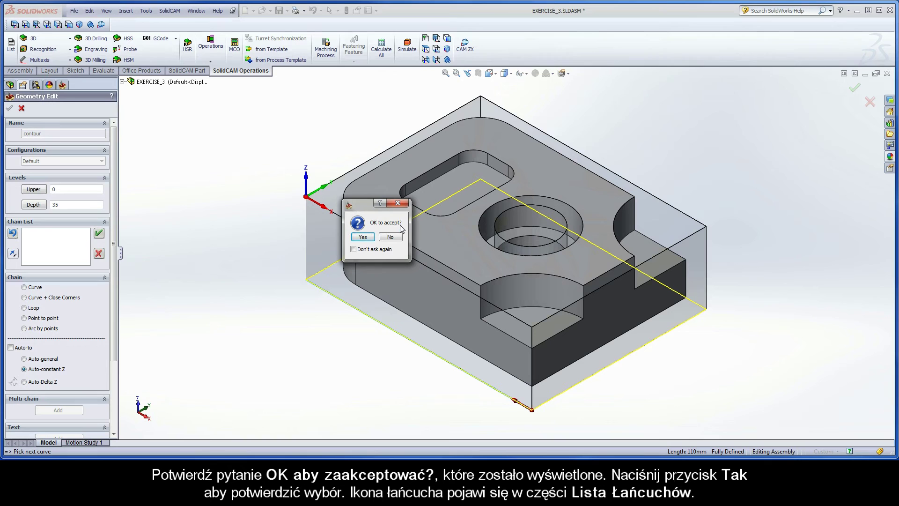
{"action": "left_click", "coordinate": [363, 237]}
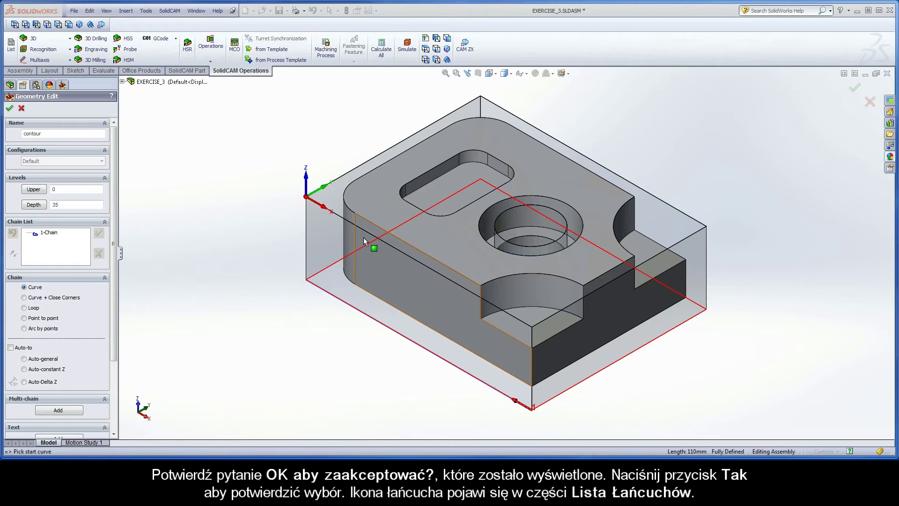
{"action": "left_click", "coordinate": [57, 234]}
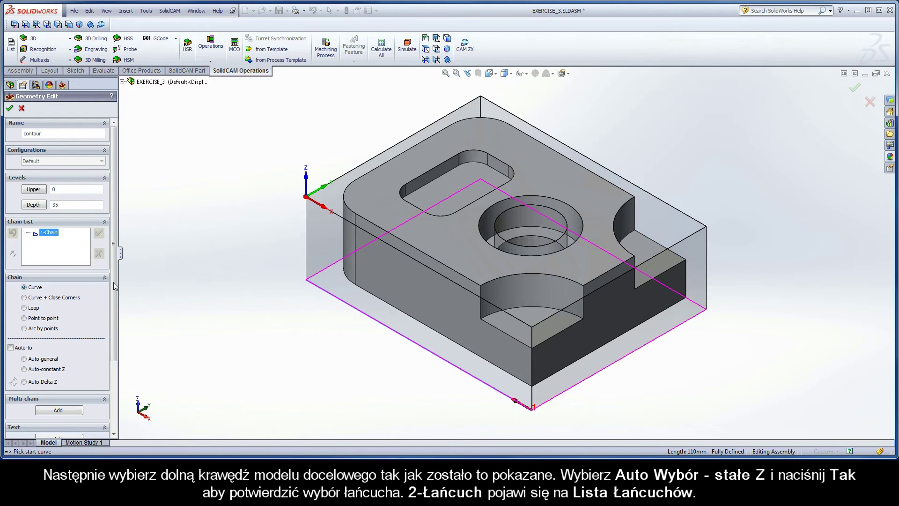
Step: Add a second chain around the part's bottom outline with Auto-constant Z
{"action": "left_click", "coordinate": [502, 373]}
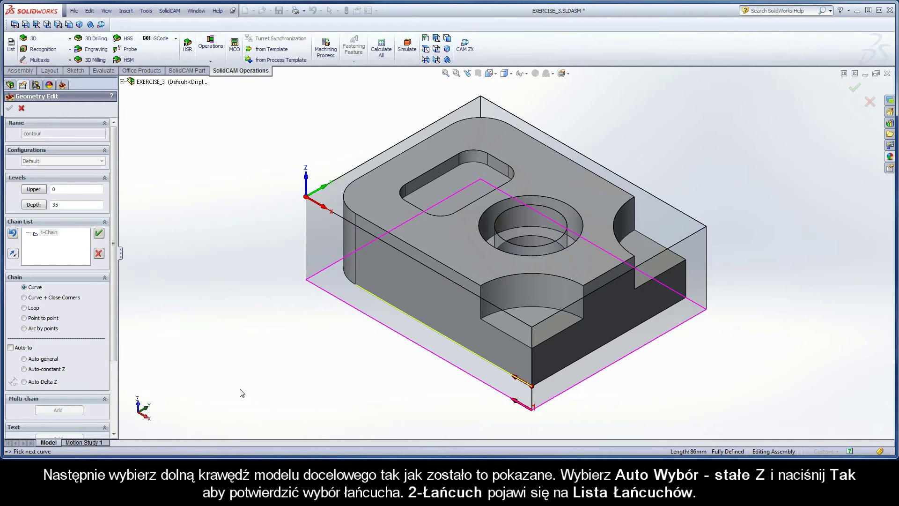
{"action": "left_click", "coordinate": [45, 369]}
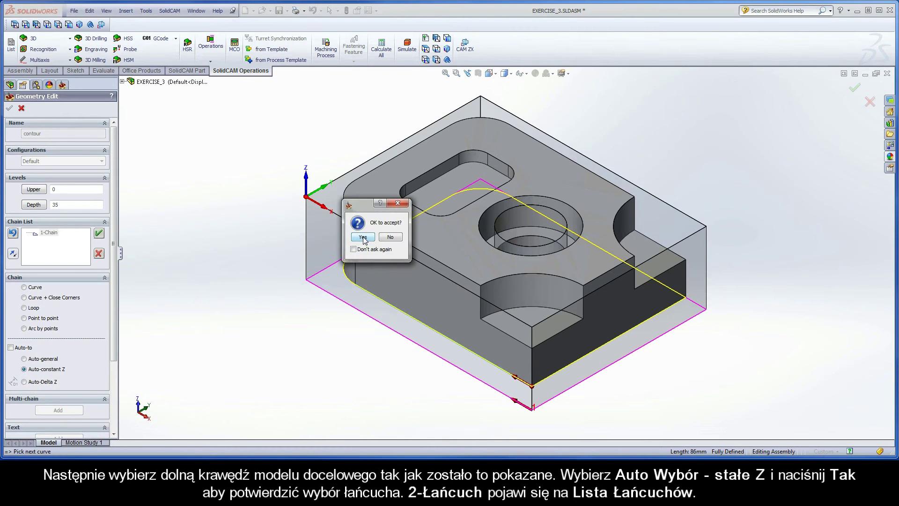
{"action": "left_click", "coordinate": [363, 237]}
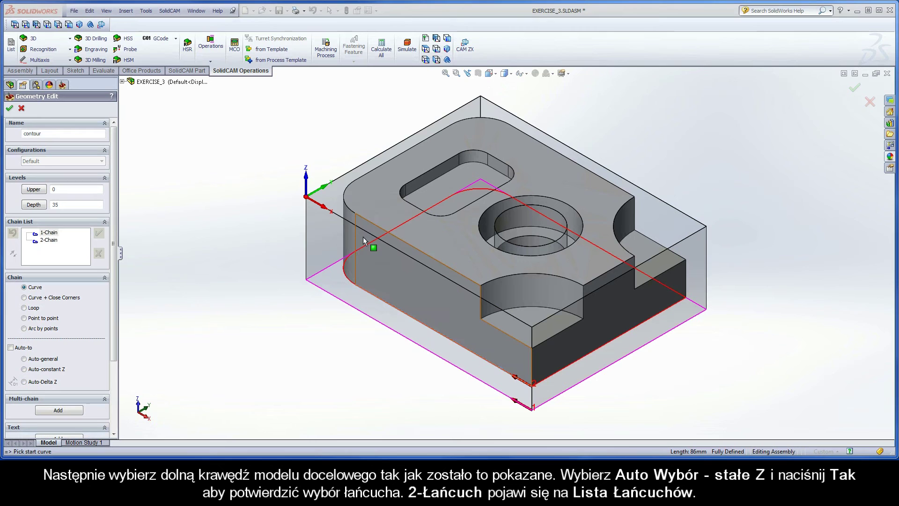
{"action": "left_click", "coordinate": [48, 240]}
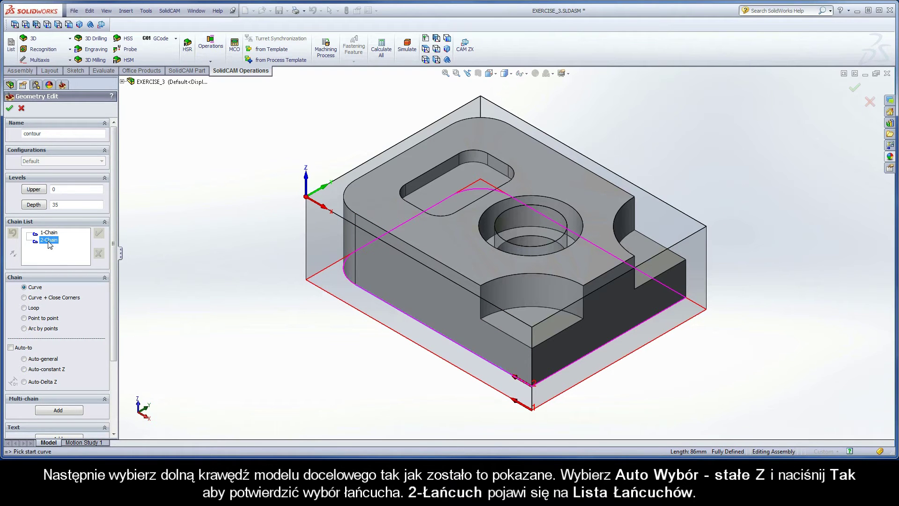
Step: Mark 1-Chain as open and confirm the contour geometry for the operation
{"action": "right_click", "coordinate": [50, 234]}
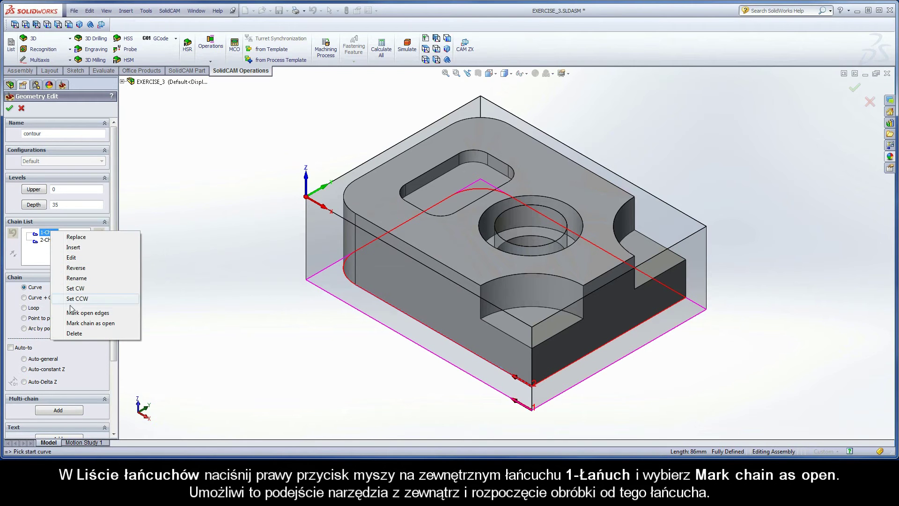
{"action": "left_click", "coordinate": [114, 325]}
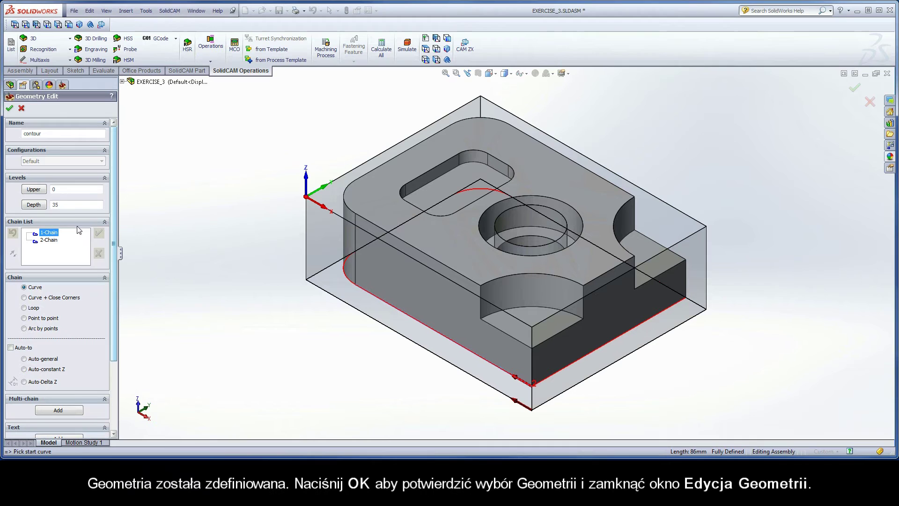
{"action": "left_click", "coordinate": [10, 109]}
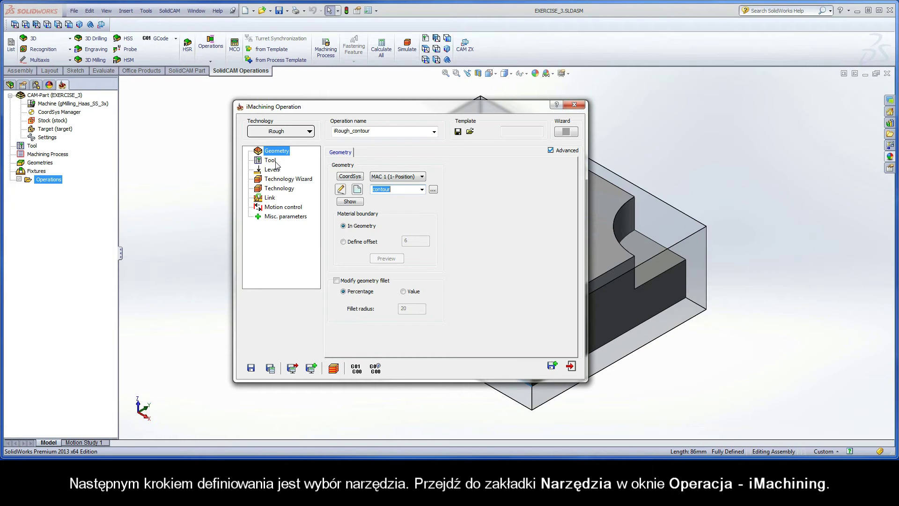
Step: Select tool 1, a 12 mm END MILL with 24 mm cutting length
{"action": "left_click", "coordinate": [271, 161]}
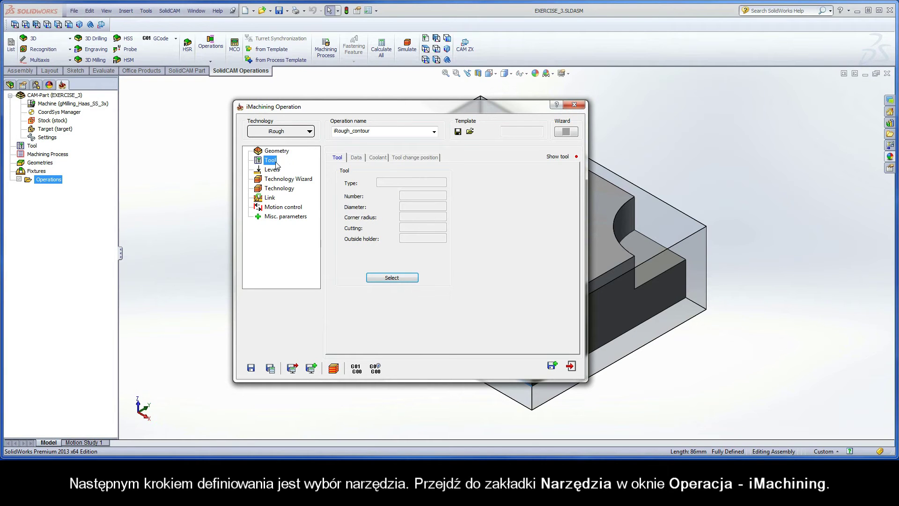
{"action": "left_click", "coordinate": [391, 278]}
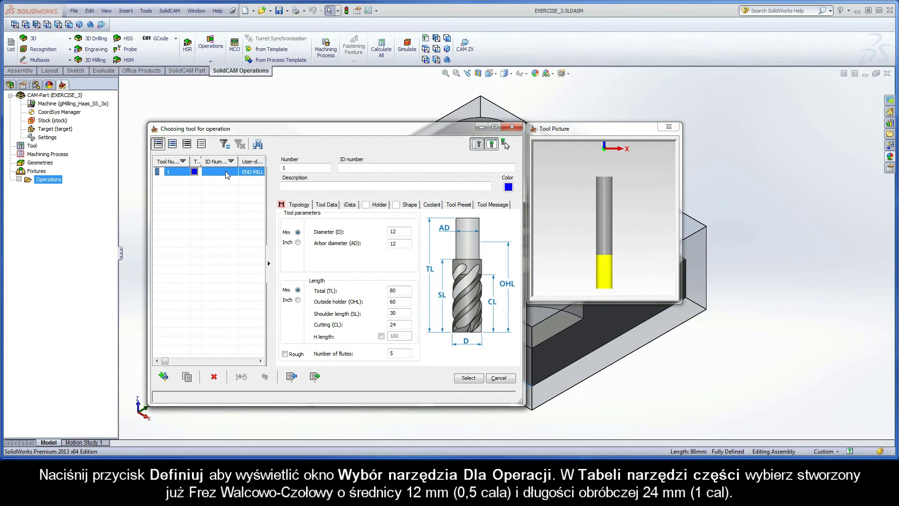
{"action": "left_click", "coordinate": [386, 231]}
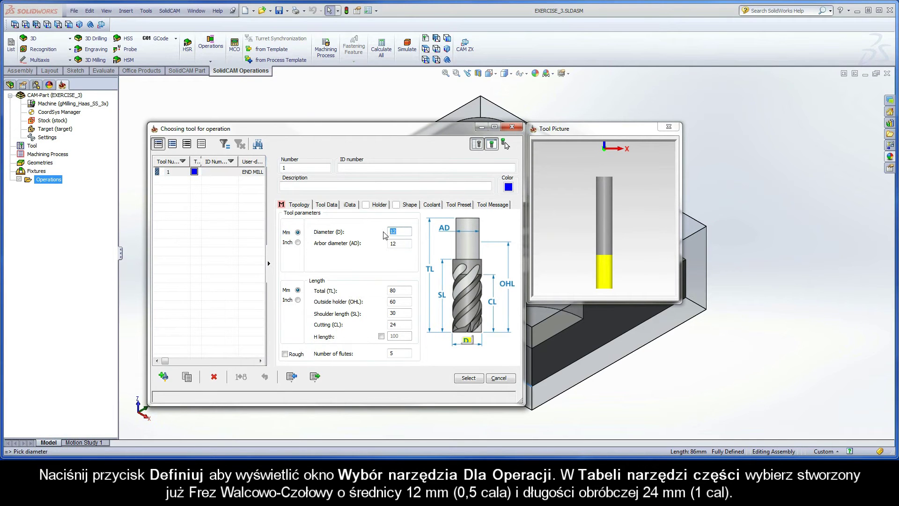
{"action": "left_click", "coordinate": [386, 325]}
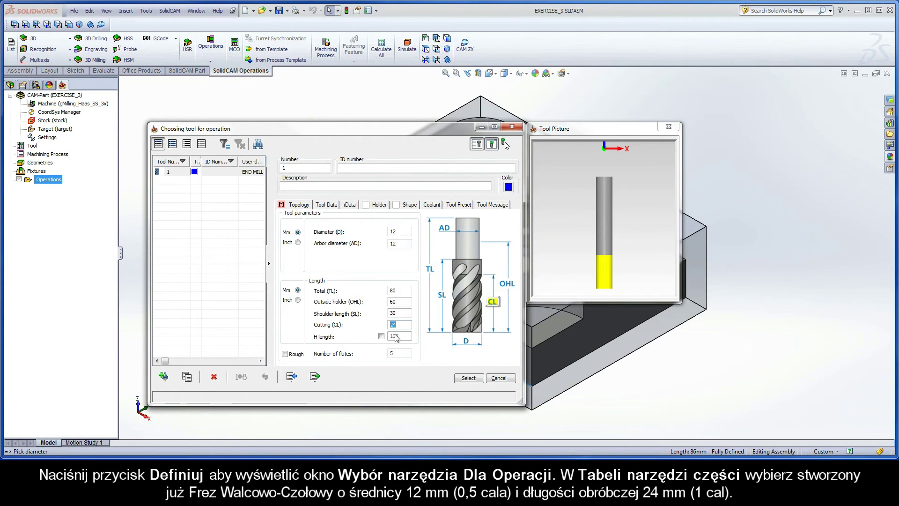
{"action": "left_click", "coordinate": [468, 378]}
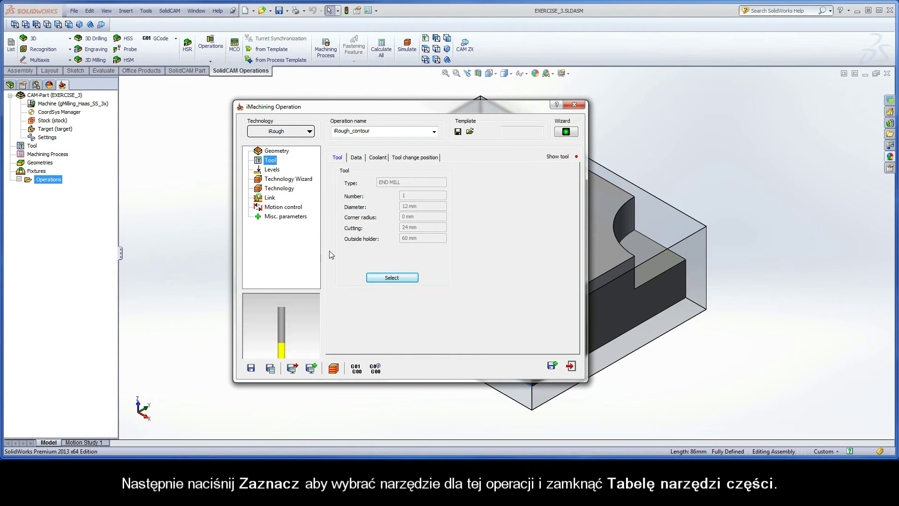
Step: On the Levels page, set the upper level to Z 0 from the part's top face
{"action": "left_click", "coordinate": [280, 171]}
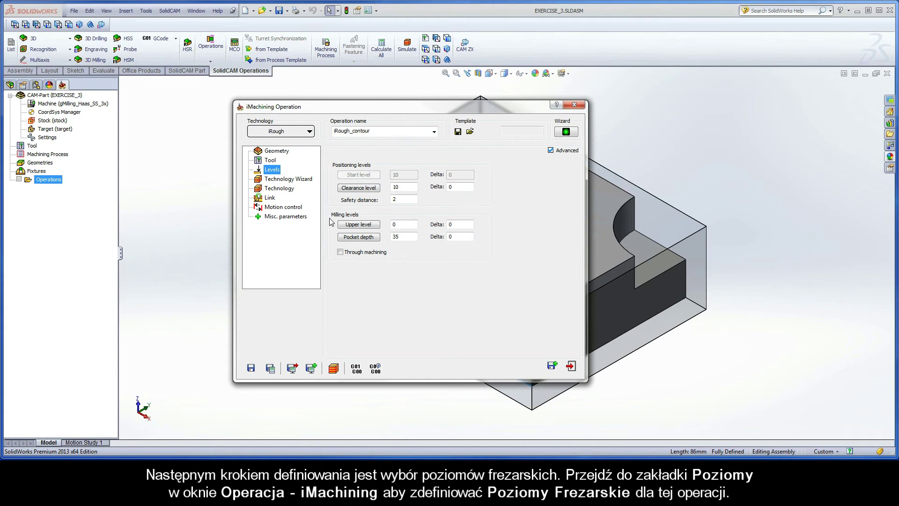
{"action": "left_click", "coordinate": [361, 224]}
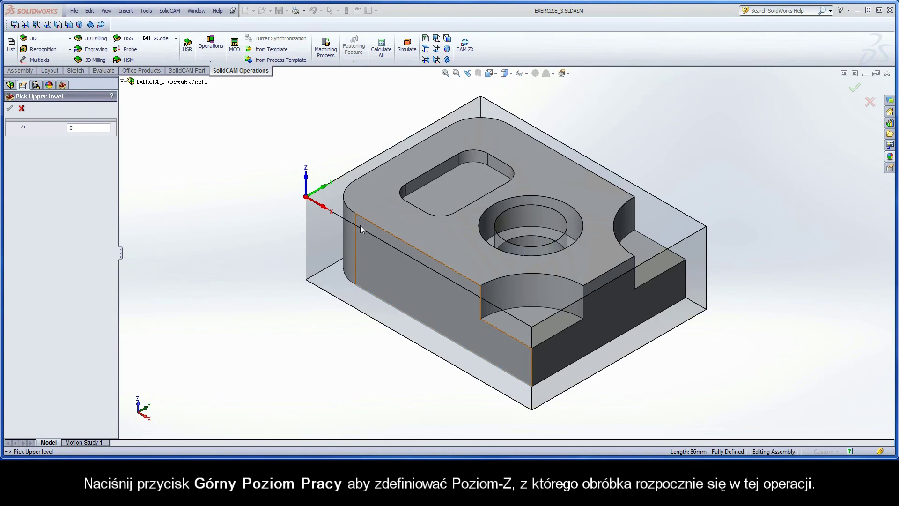
{"action": "left_click", "coordinate": [328, 197]}
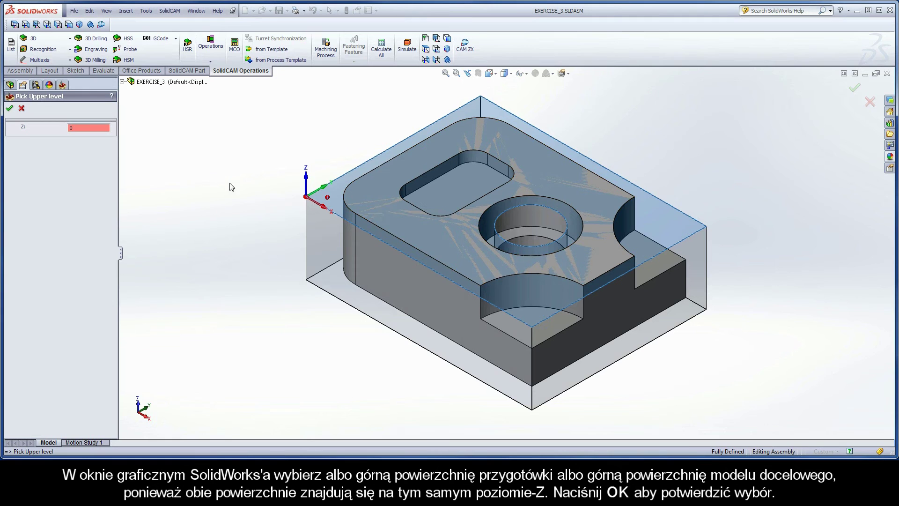
{"action": "left_click", "coordinate": [9, 109]}
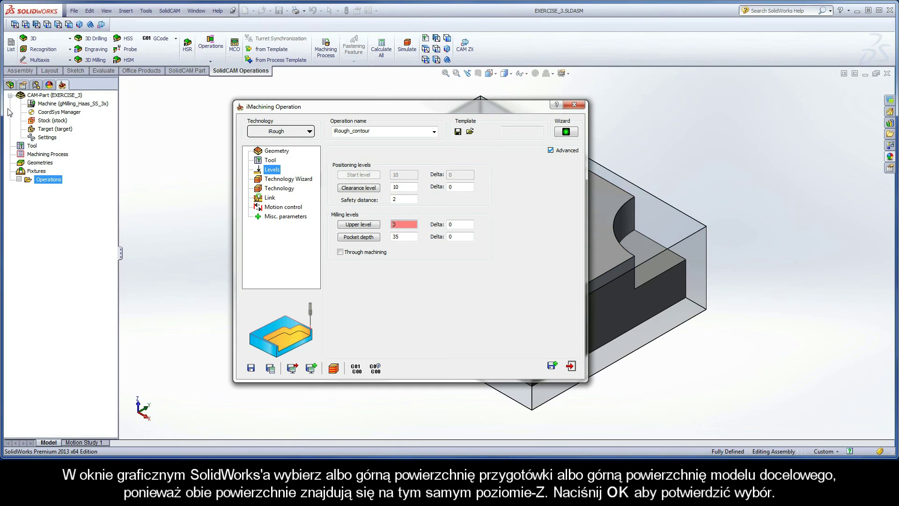
Step: Set the pocket depth to 30 from the part's bottom edge at Z -30
{"action": "left_click", "coordinate": [358, 237]}
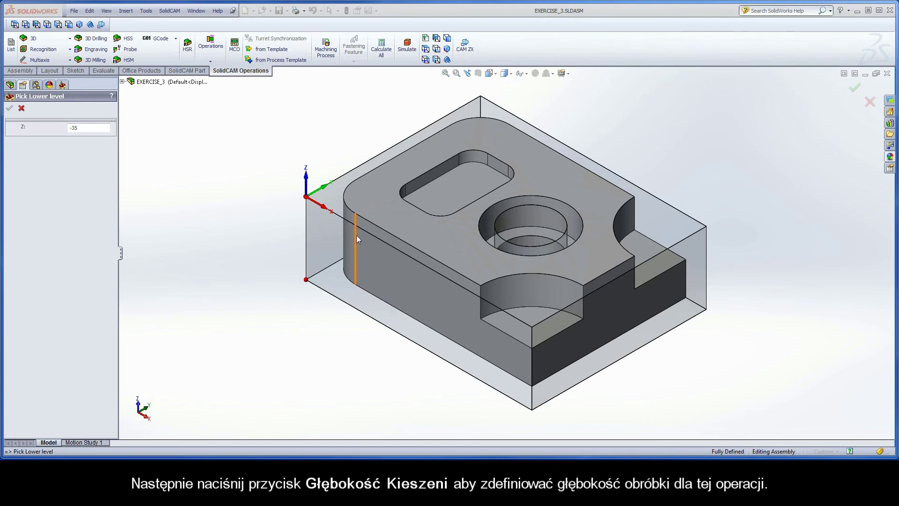
{"action": "left_click", "coordinate": [356, 286]}
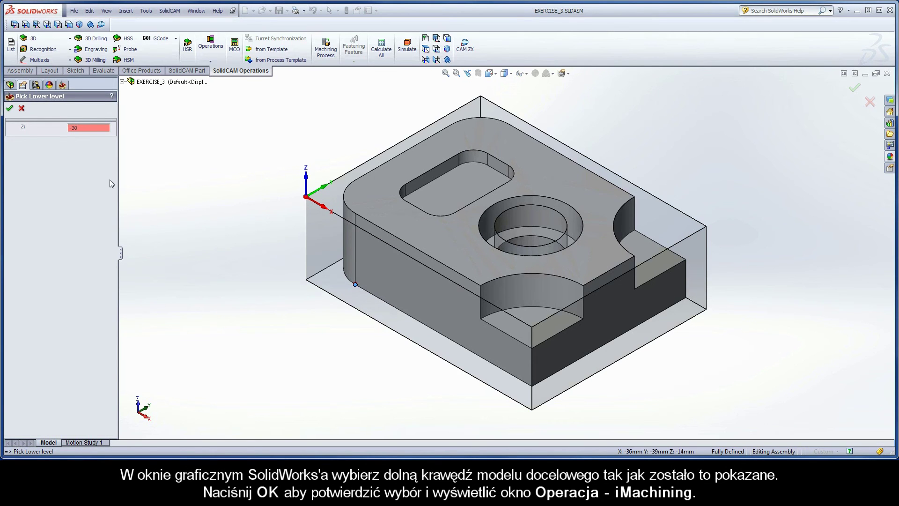
{"action": "left_click", "coordinate": [10, 108]}
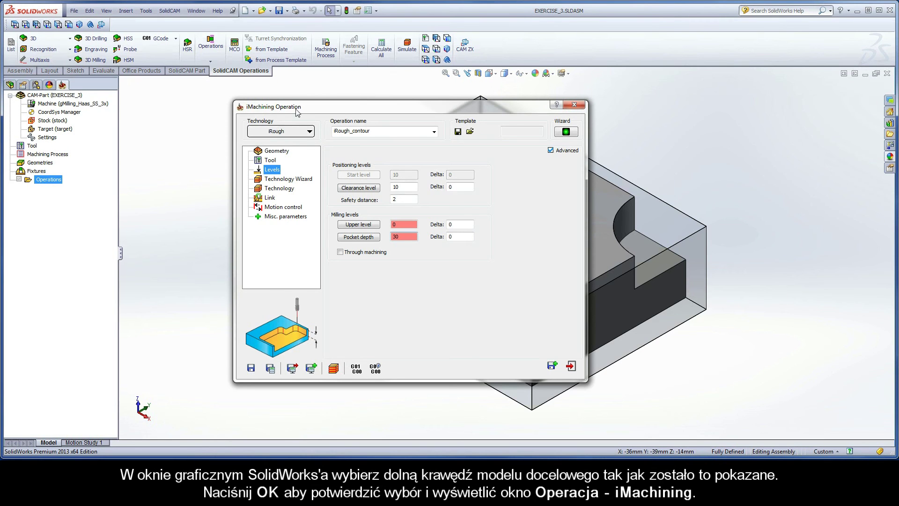
Step: Show the Technology Wizard's computed cutting conditions for iRough_contour
{"action": "left_click", "coordinate": [288, 181]}
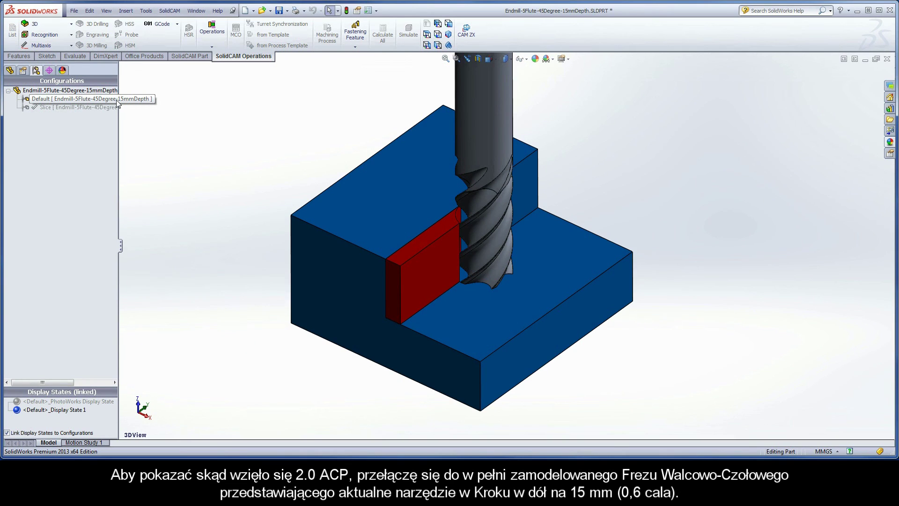
Step: Show the end mill in the SlideView orientation, sectioned by the Slice configuration
{"action": "double_click", "coordinate": [116, 100]}
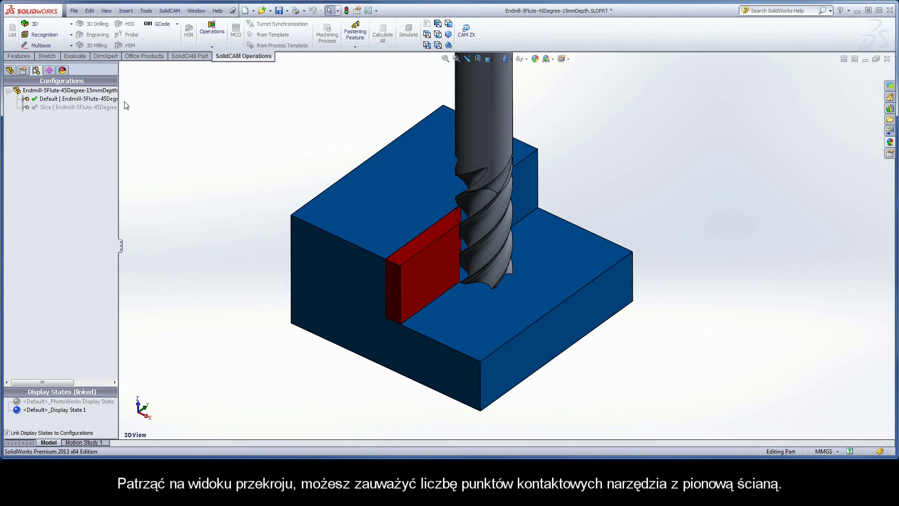
{"action": "right_click", "coordinate": [125, 101]}
{"action": "left_click", "coordinate": [163, 196]}
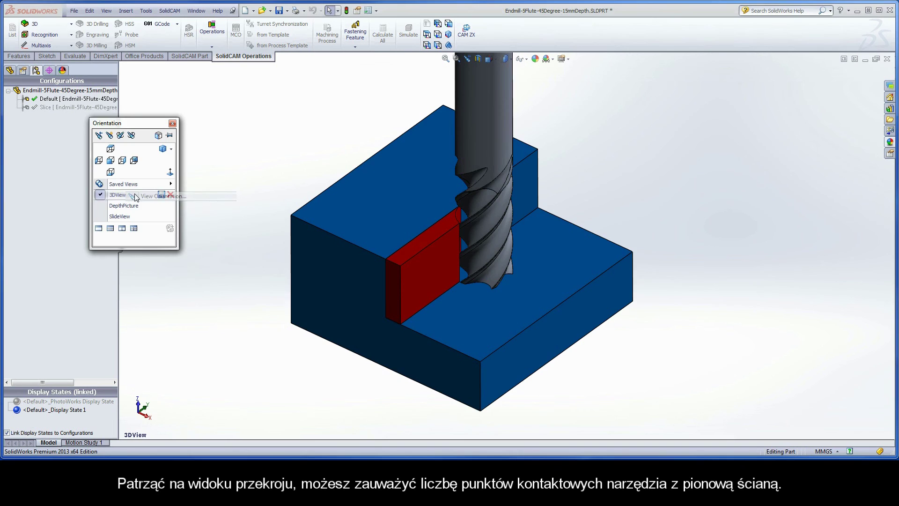
{"action": "left_click", "coordinate": [138, 216]}
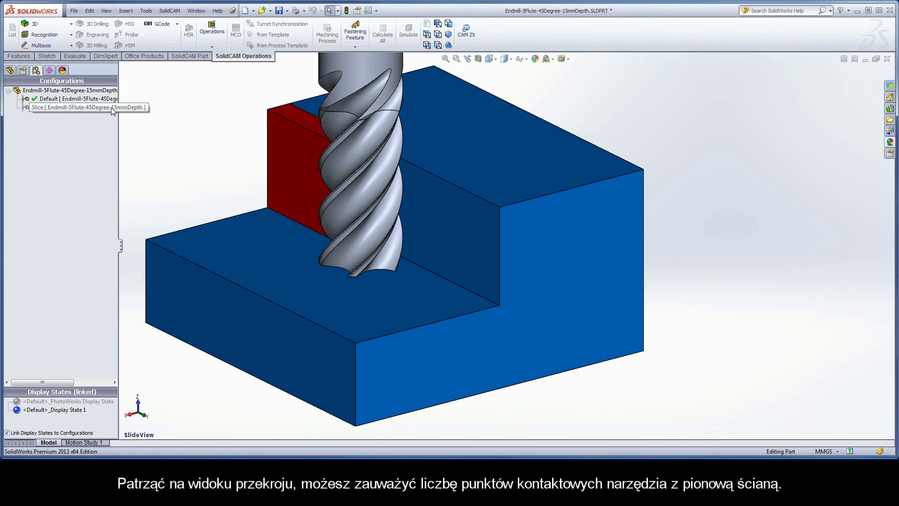
{"action": "double_click", "coordinate": [111, 108]}
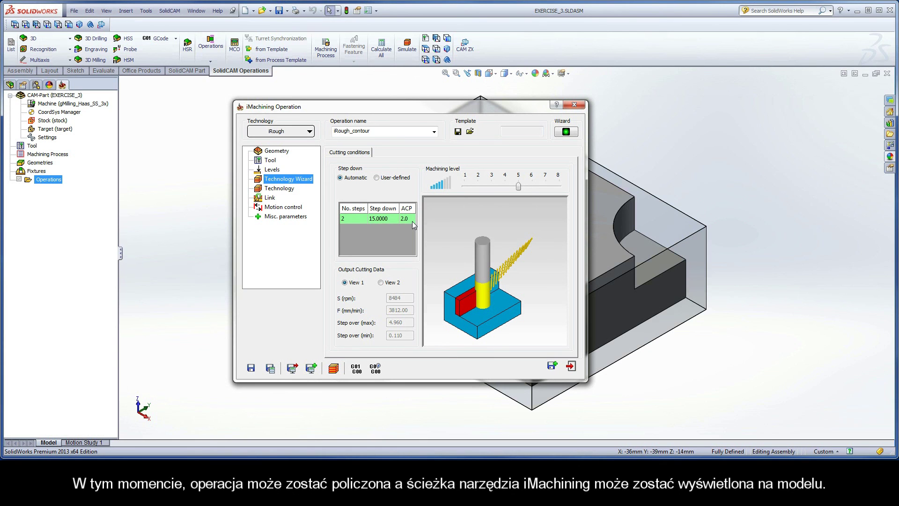
Step: Rename the operation to iRough_OutsideContour, then save and calculate it
{"action": "double_click", "coordinate": [356, 131]}
{"action": "left_click", "coordinate": [356, 133]}
{"action": "key", "text": "BackSpace"}
{"action": "type", "text": "Outside"}
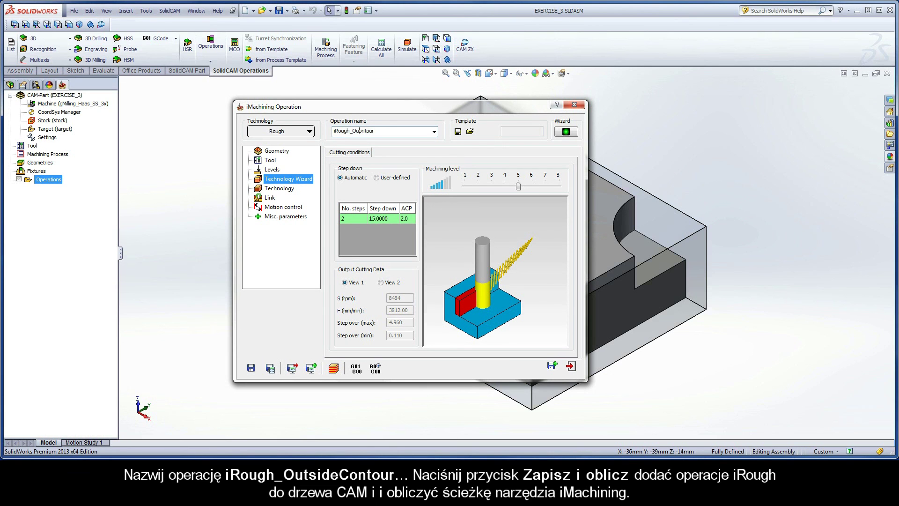
{"action": "type", "text": "Co"}
{"action": "left_click", "coordinate": [270, 368]}
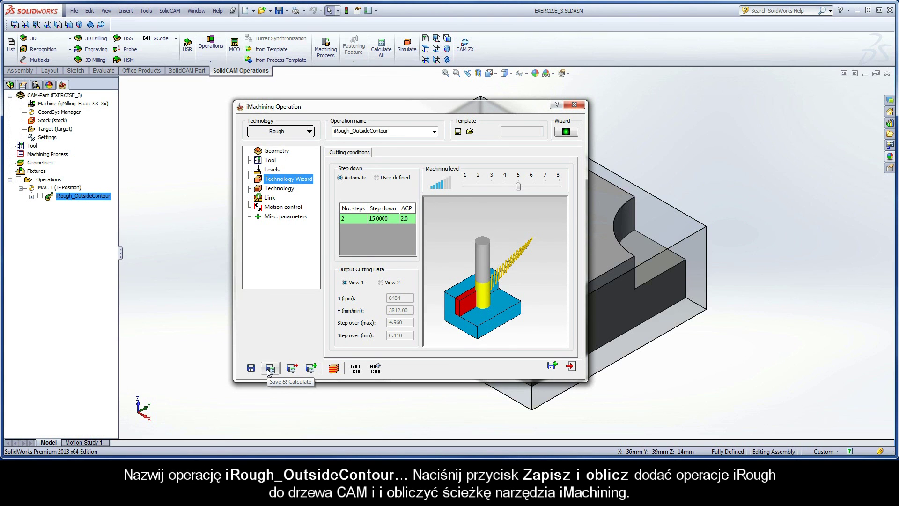
Step: Play the Host CAD simulation of the iRough_OutsideContour toolpath
{"action": "left_click", "coordinate": [334, 369]}
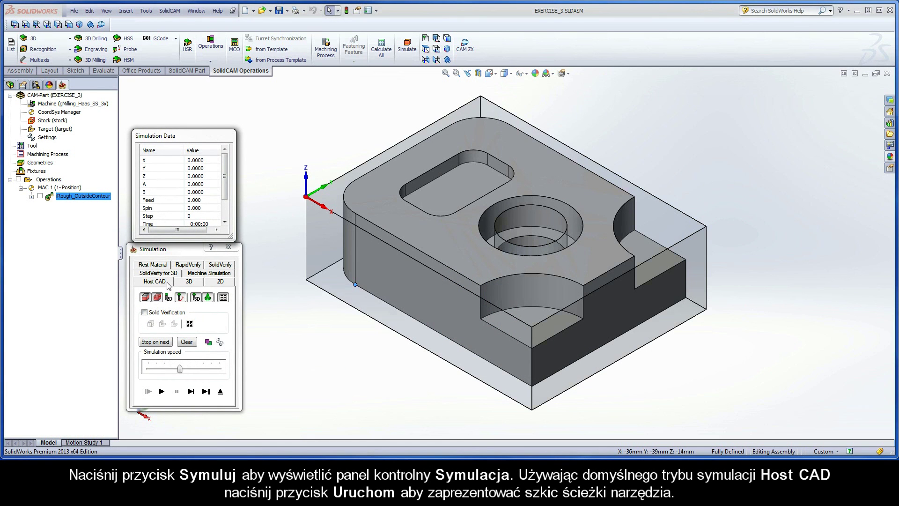
{"action": "left_click", "coordinate": [162, 391]}
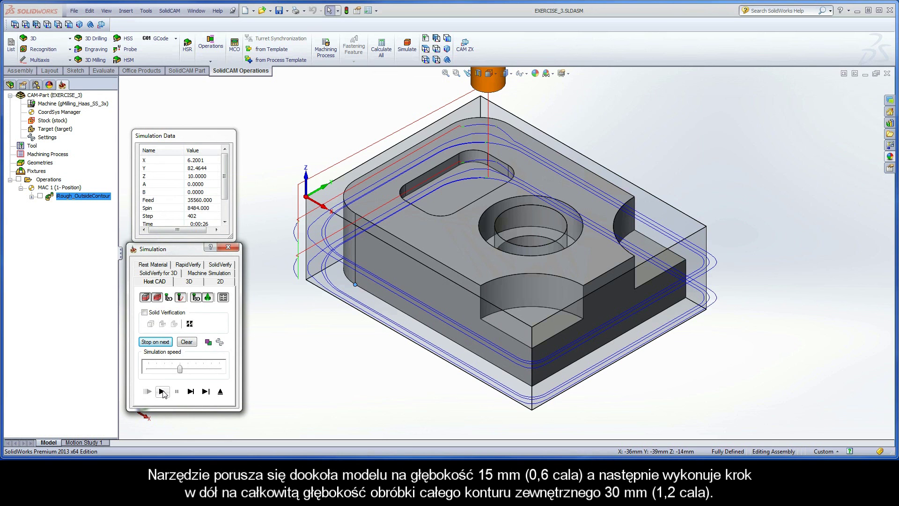
Step: Exit the simulation and return to the iRough_OutsideContour Technology Wizard page
{"action": "left_click", "coordinate": [220, 392]}
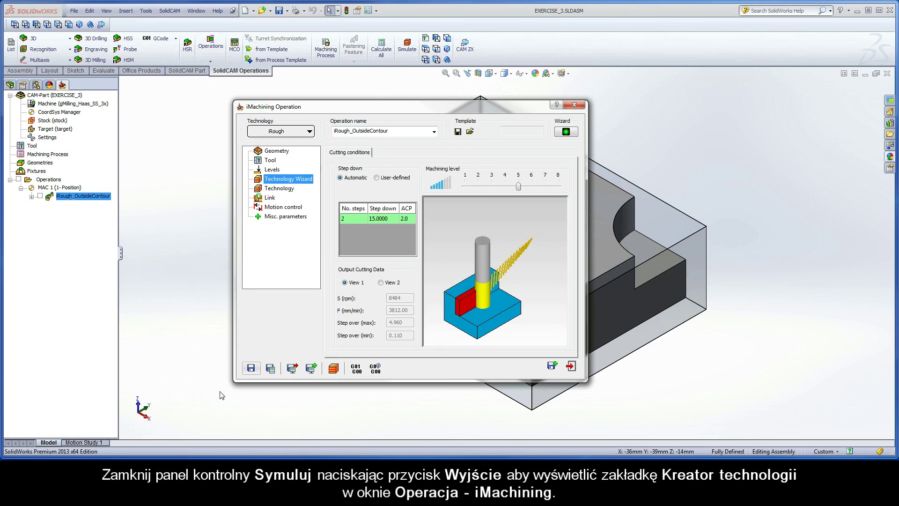